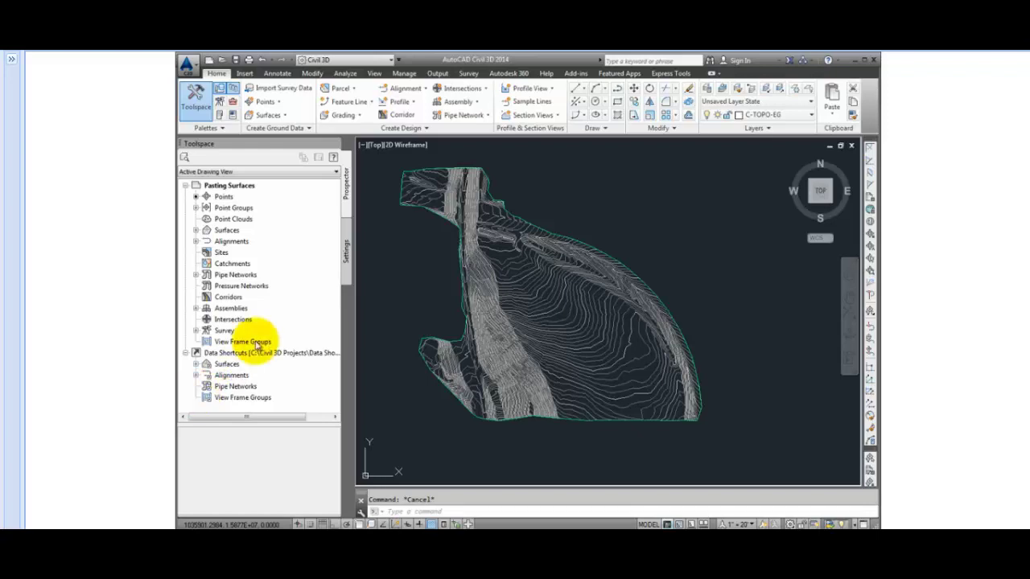
# Expand Surfaces and set the Pond surface style to Contours 1' and 5' (Design)
pyautogui.click(345, 190)
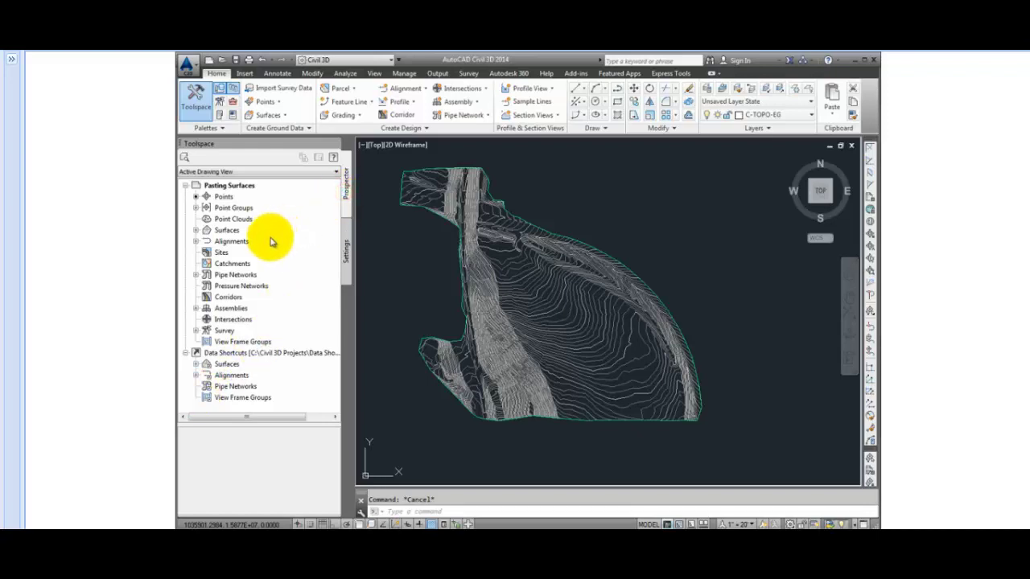
pyautogui.click(195, 230)
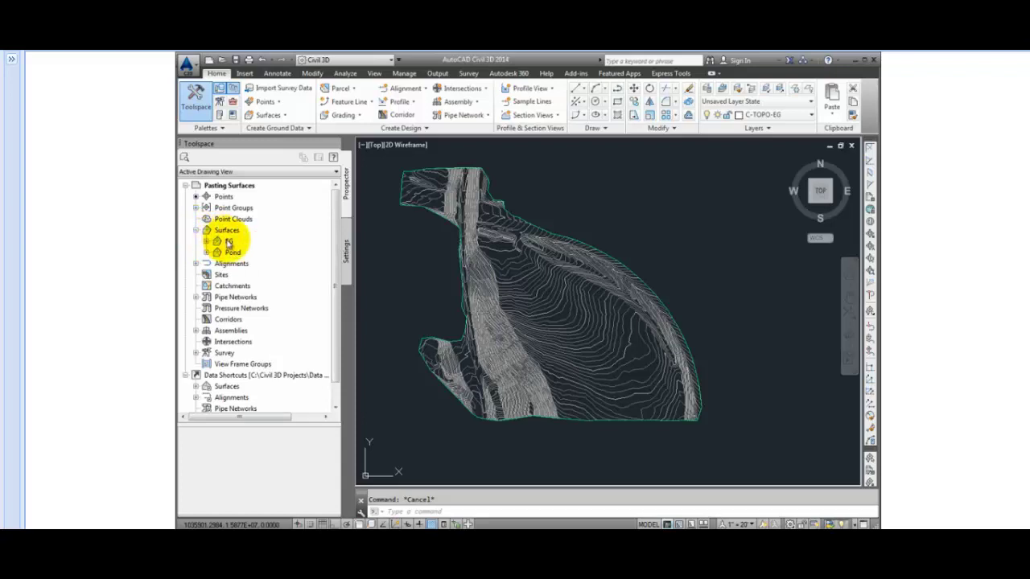
pyautogui.rightClick(233, 252)
pyautogui.click(269, 259)
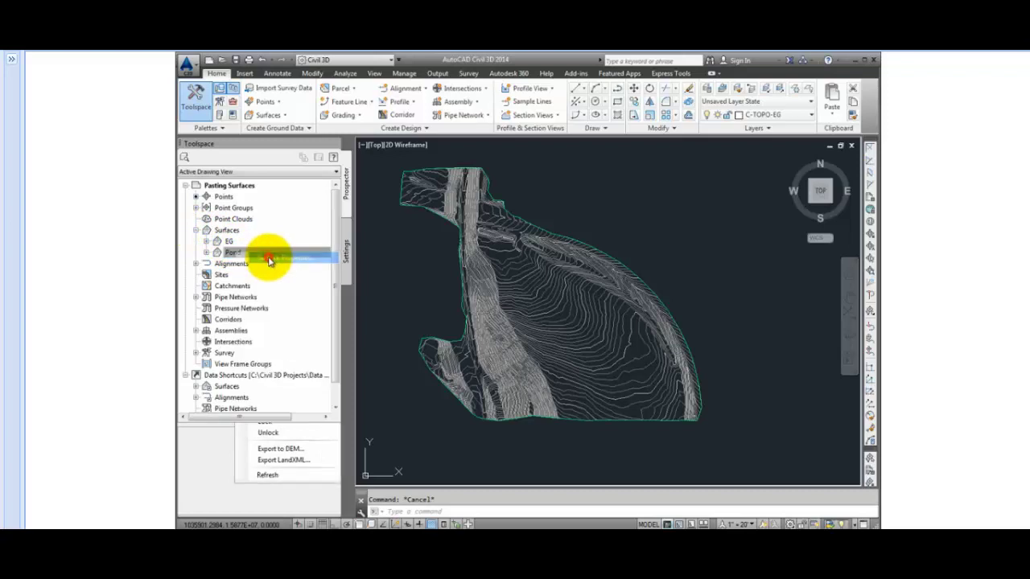
pyautogui.click(368, 186)
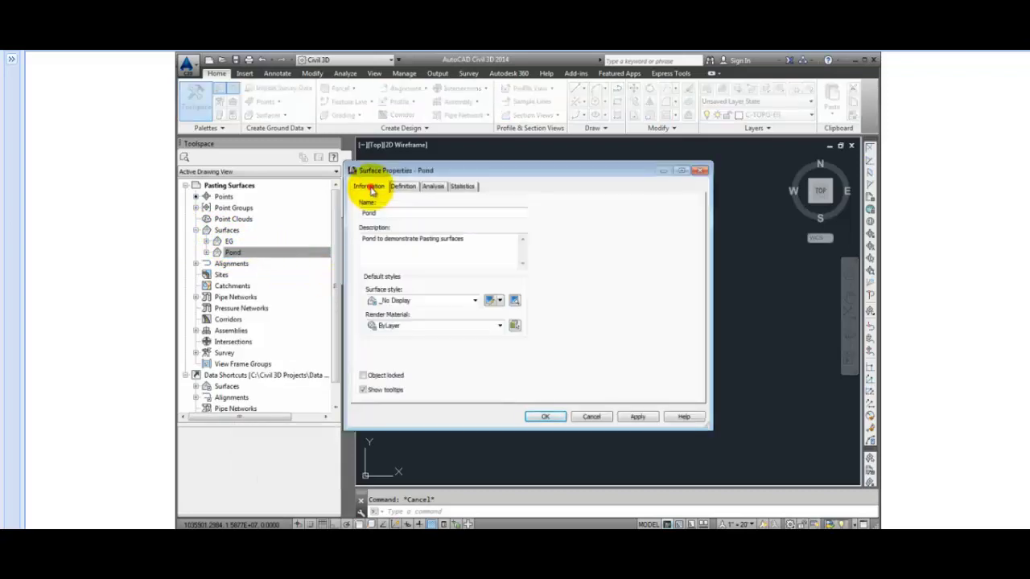
pyautogui.click(410, 302)
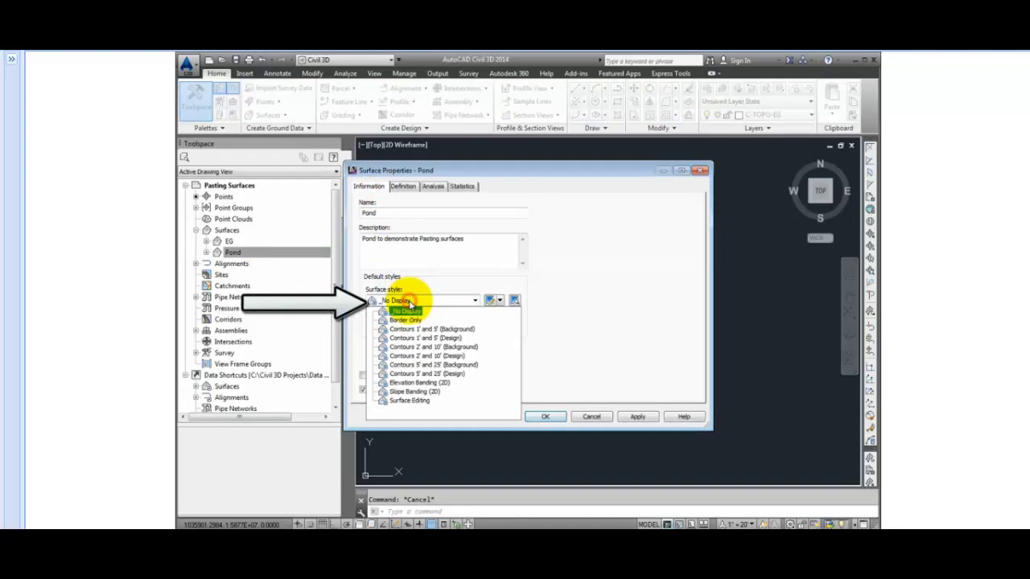
pyautogui.click(455, 338)
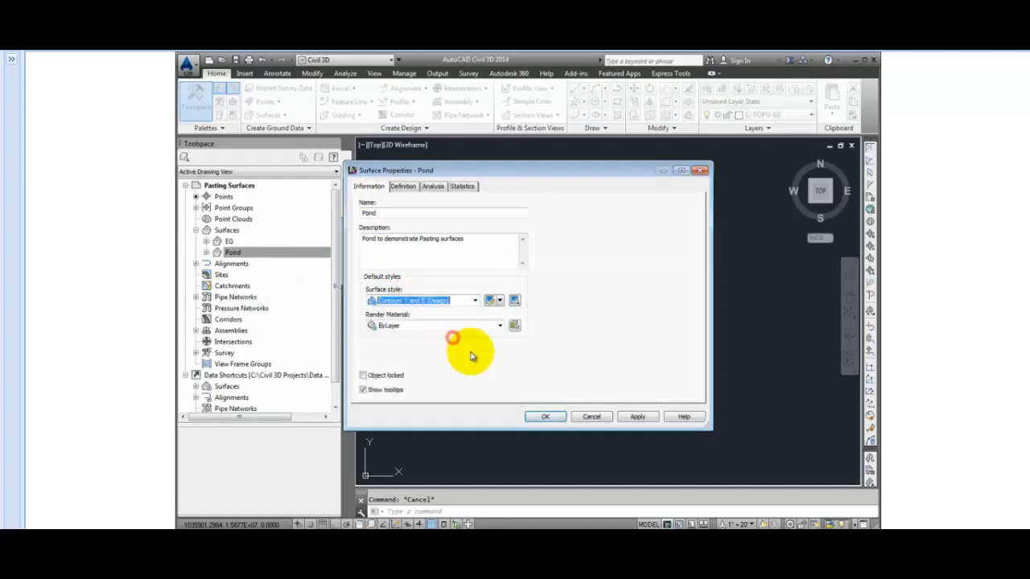
pyautogui.click(551, 417)
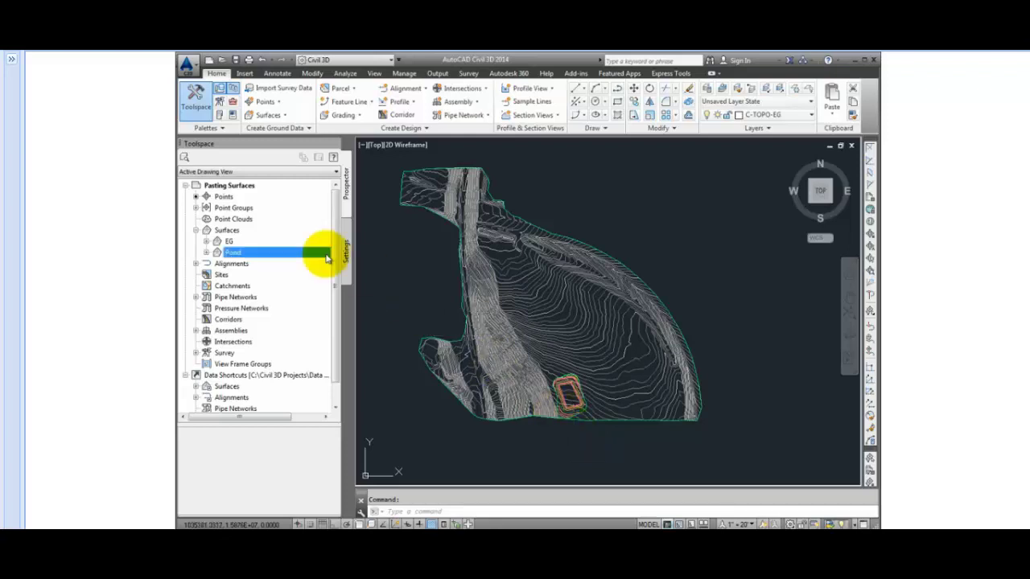
# Start a new surface whose layer name takes the suffix modifier '-*'
pyautogui.rightClick(246, 232)
pyautogui.click(274, 238)
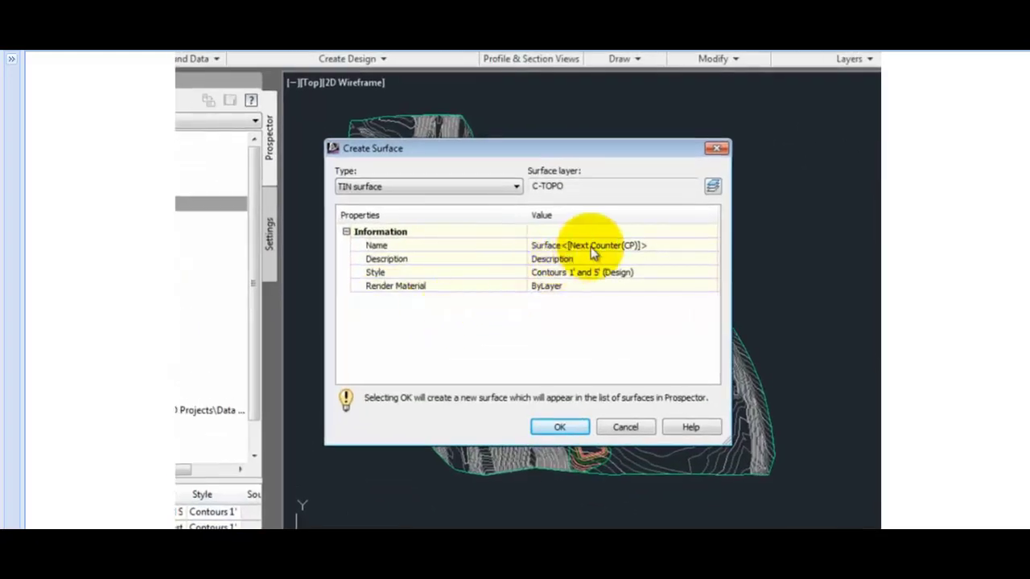
pyautogui.click(712, 186)
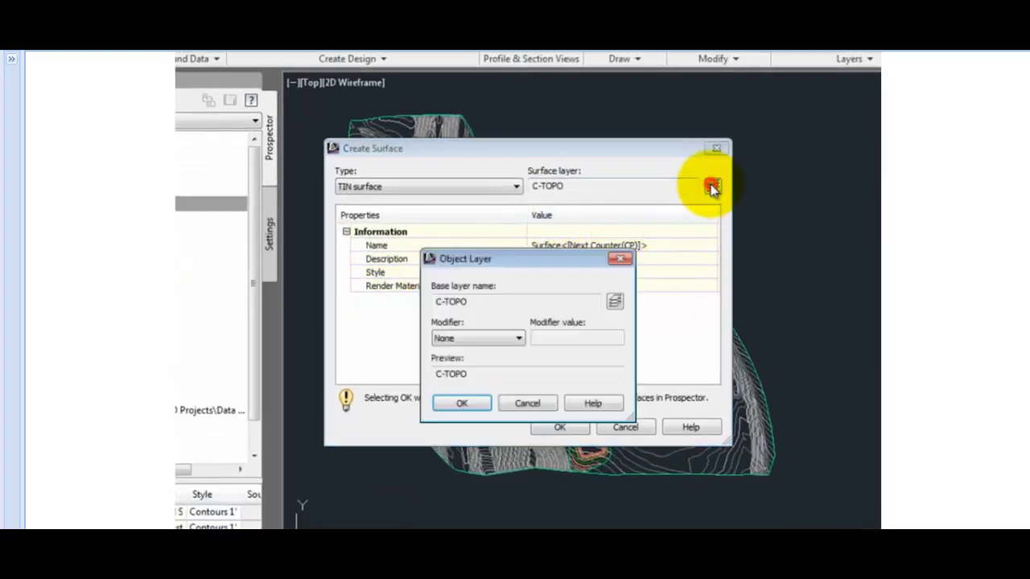
pyautogui.click(501, 346)
pyautogui.click(490, 366)
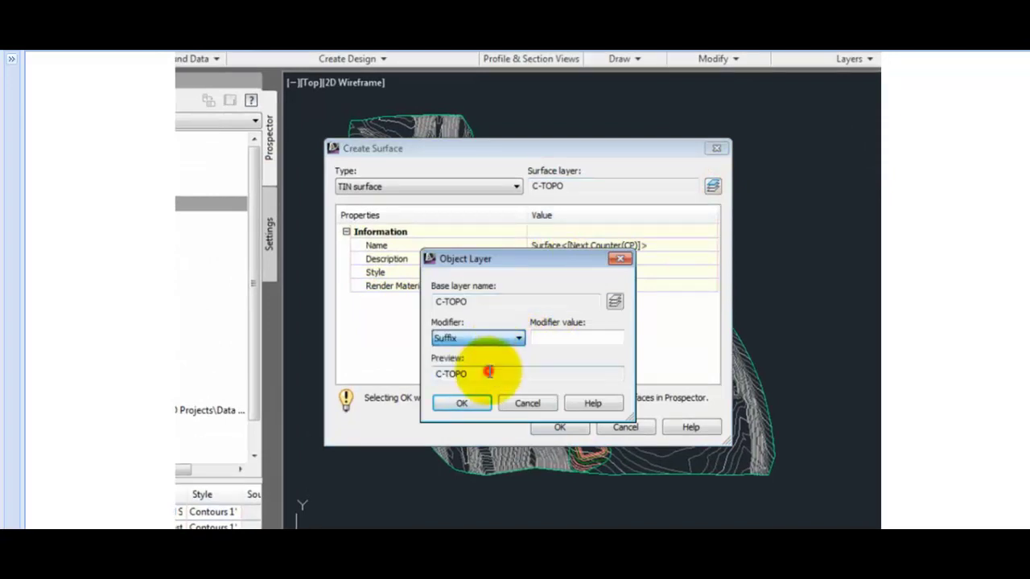
pyautogui.click(544, 339)
pyautogui.write('-')
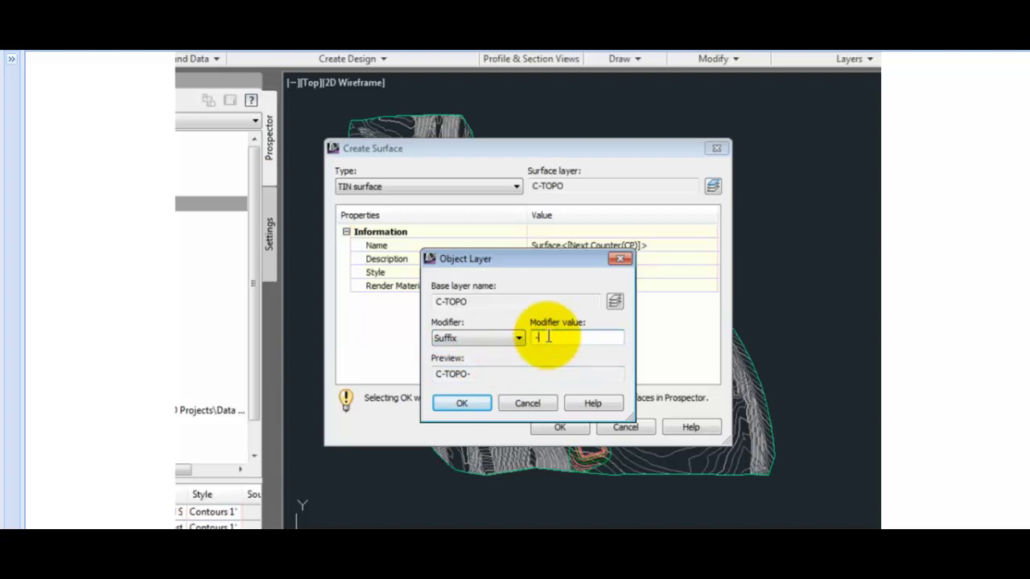
pyautogui.write('*')
pyautogui.click(475, 403)
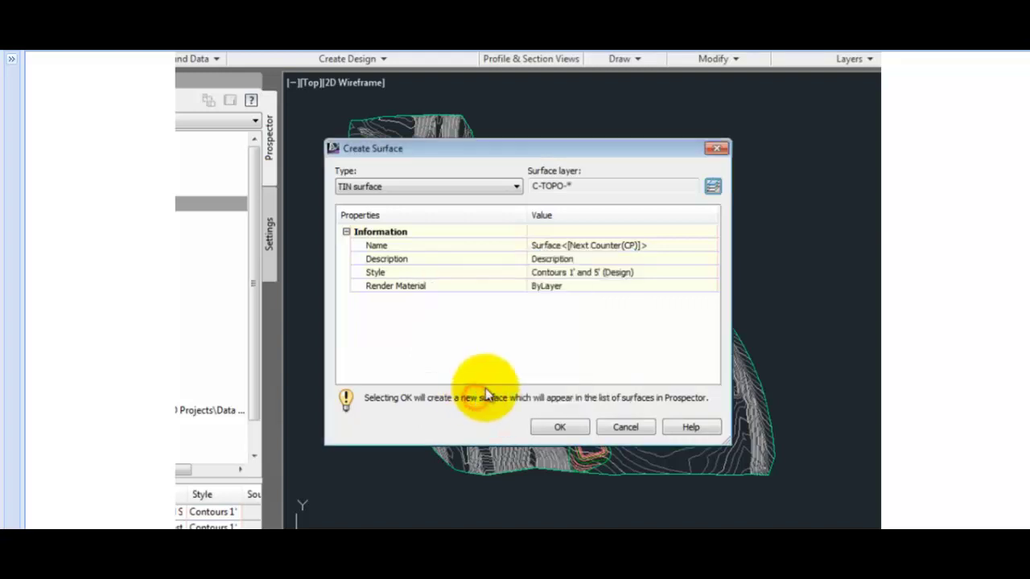
# Name the new surface FG and create it
pyautogui.click(667, 242)
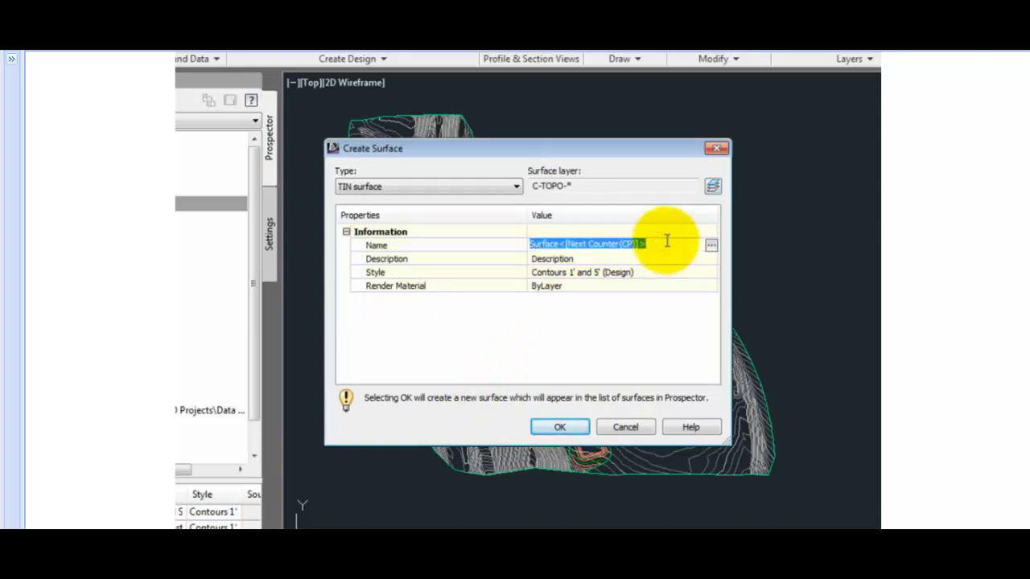
pyautogui.write('FG')
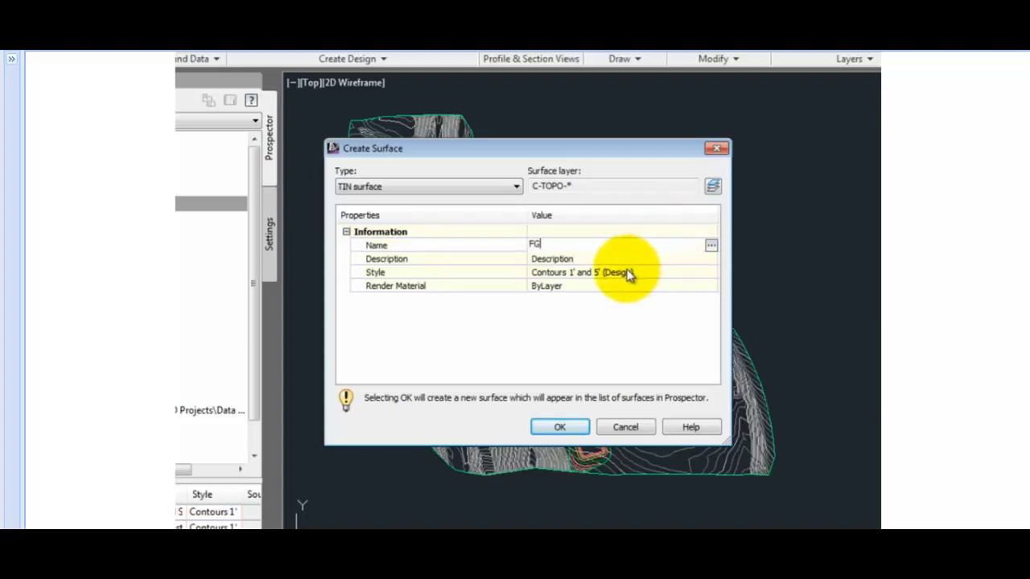
pyautogui.press('Return')
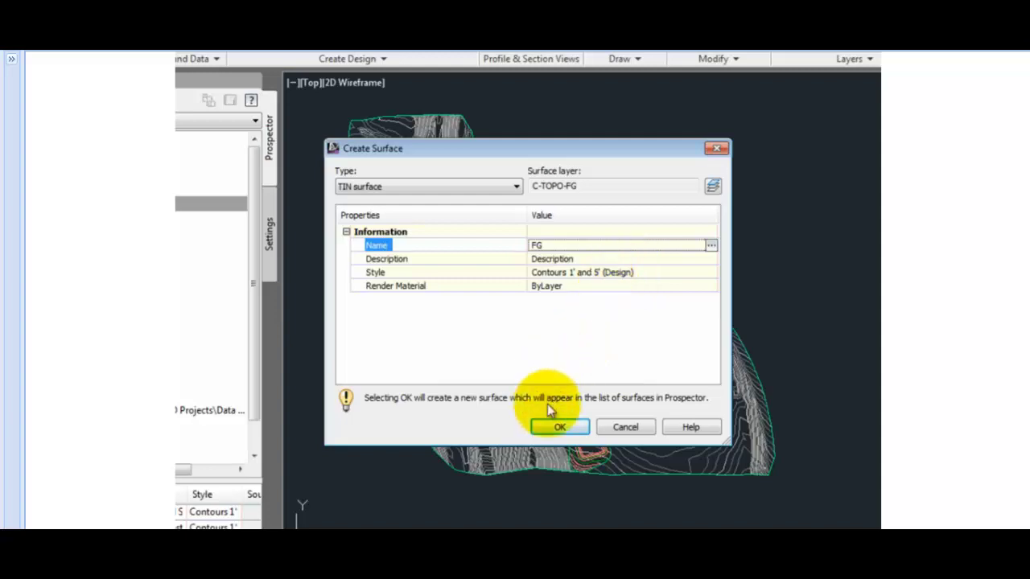
pyautogui.click(555, 426)
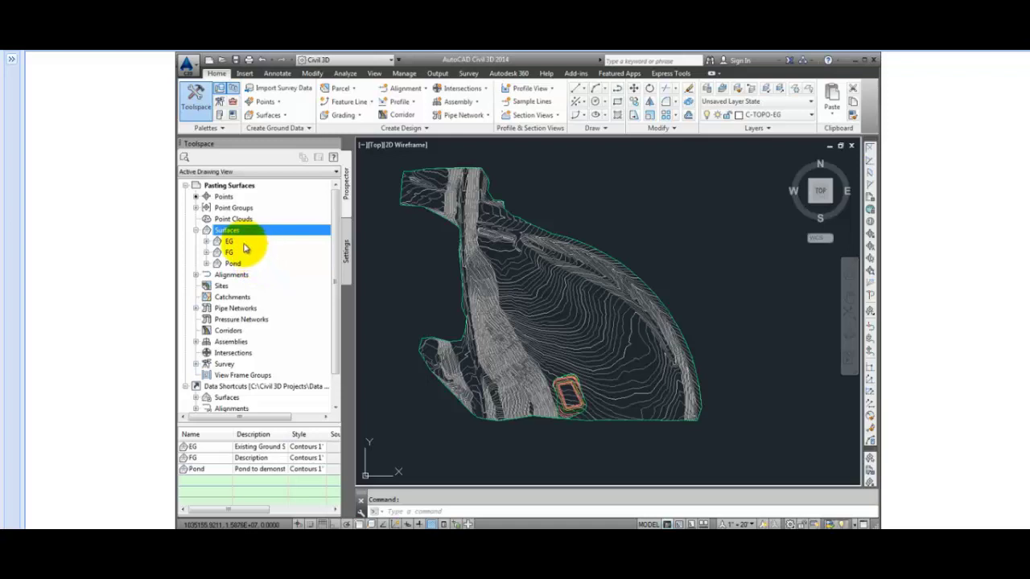
# Set the EG surface style to No Display
pyautogui.rightClick(239, 242)
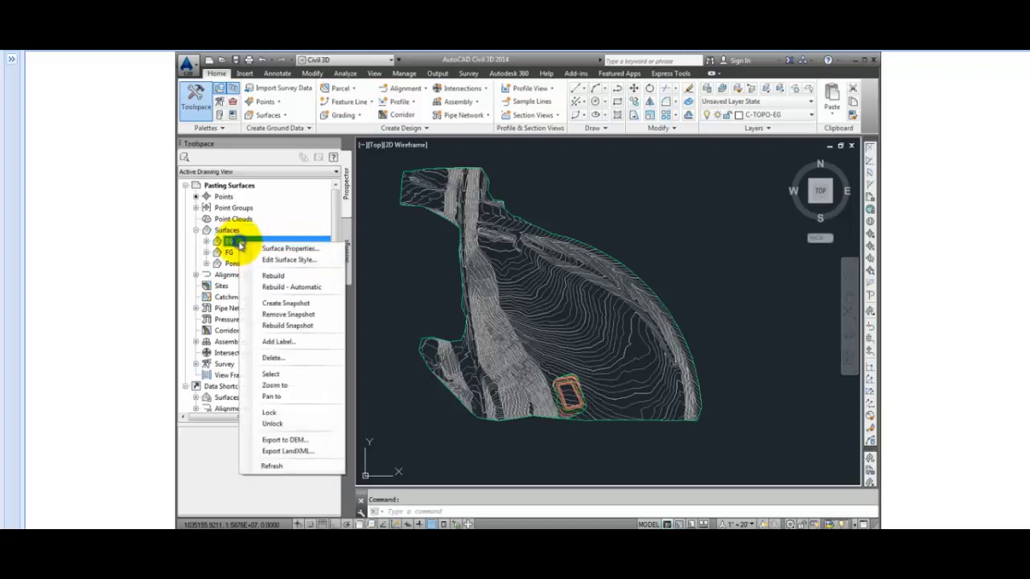
pyautogui.click(310, 249)
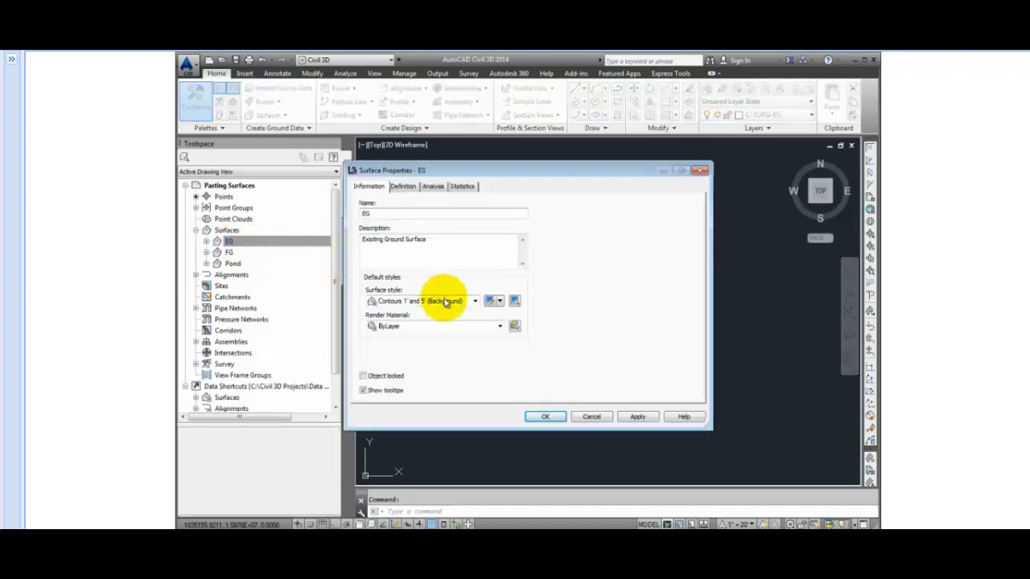
pyautogui.click(445, 301)
pyautogui.click(406, 308)
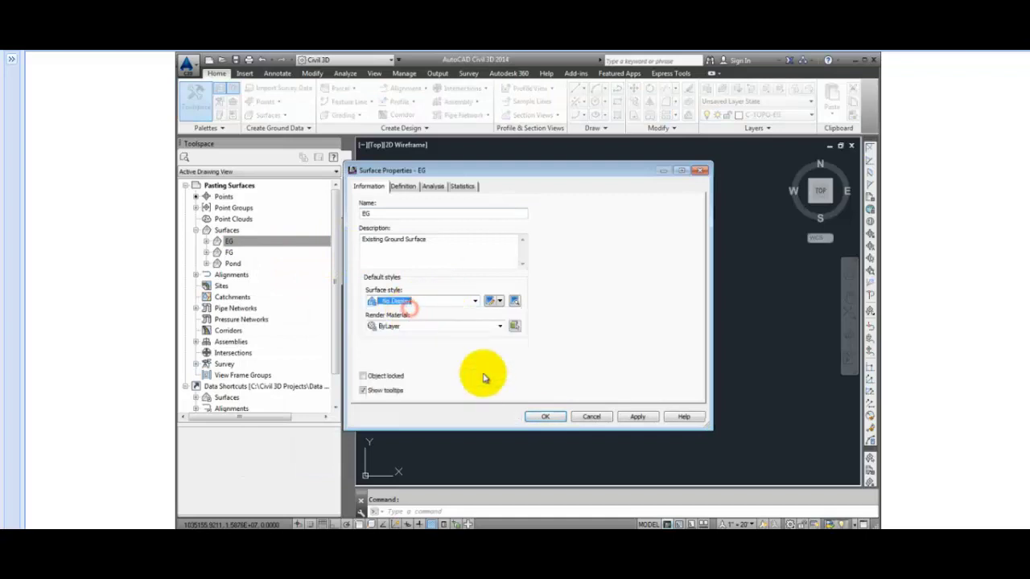
pyautogui.click(537, 416)
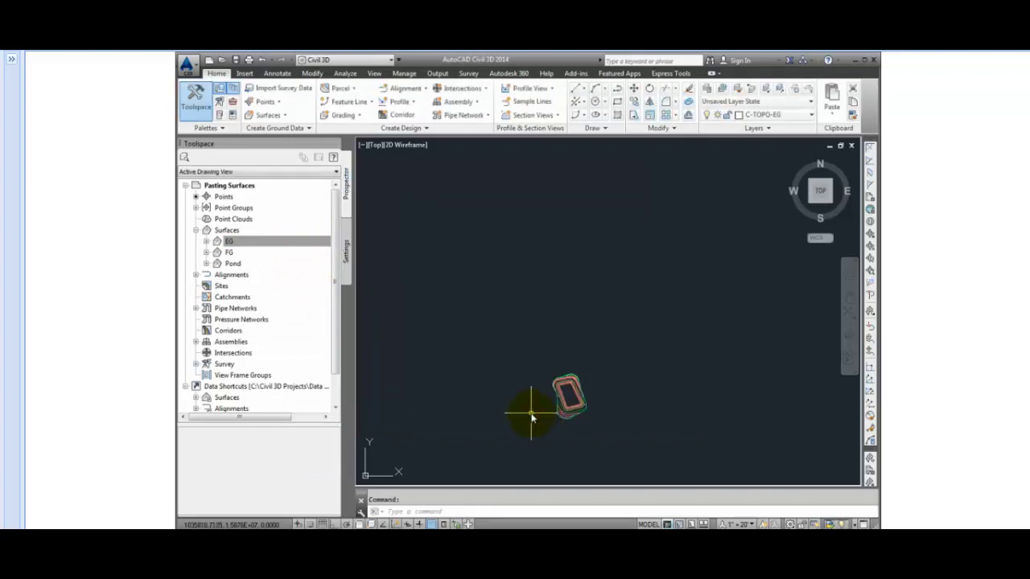
# Set the Pond surface style to _No Display
pyautogui.rightClick(253, 264)
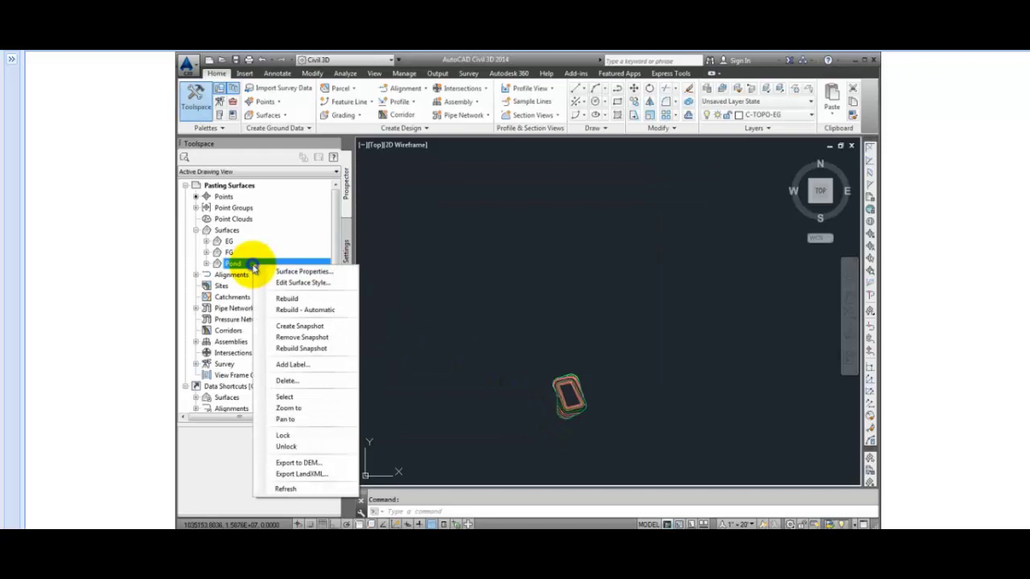
pyautogui.click(283, 272)
pyautogui.click(394, 302)
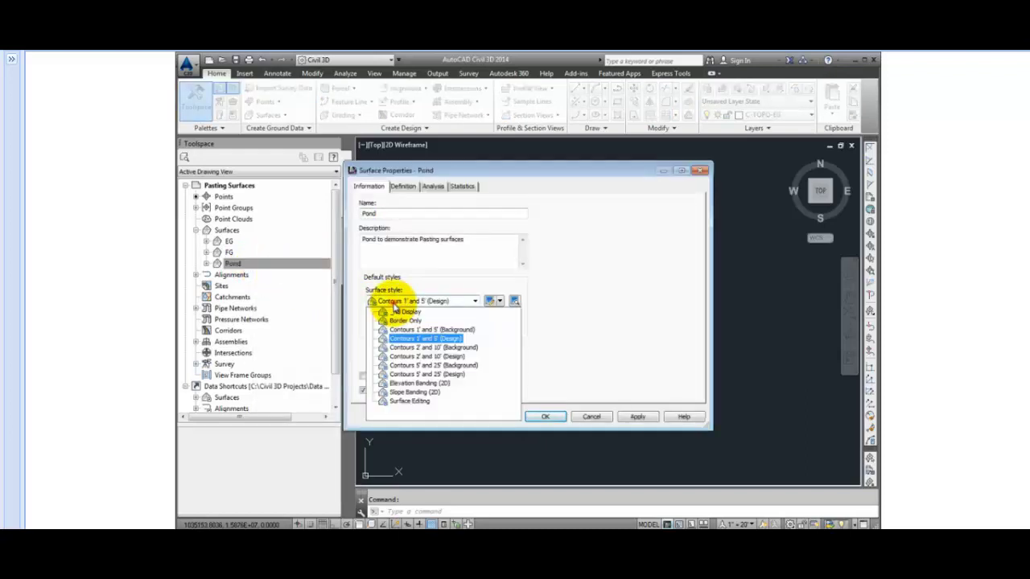
pyautogui.click(400, 311)
pyautogui.click(531, 417)
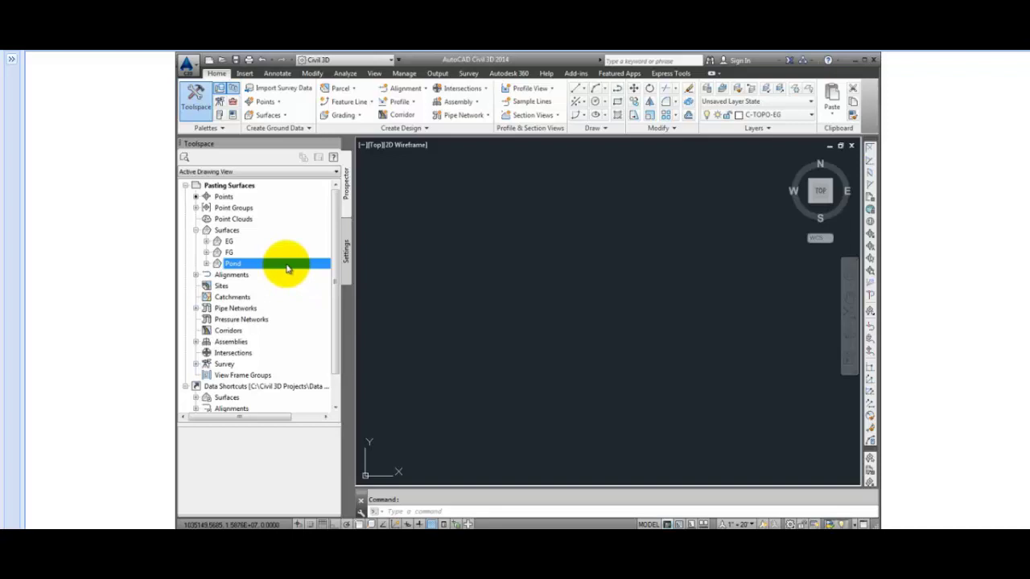
# Under FG's Definition, add a Paste Surface edit that pastes EG into FG
pyautogui.click(206, 253)
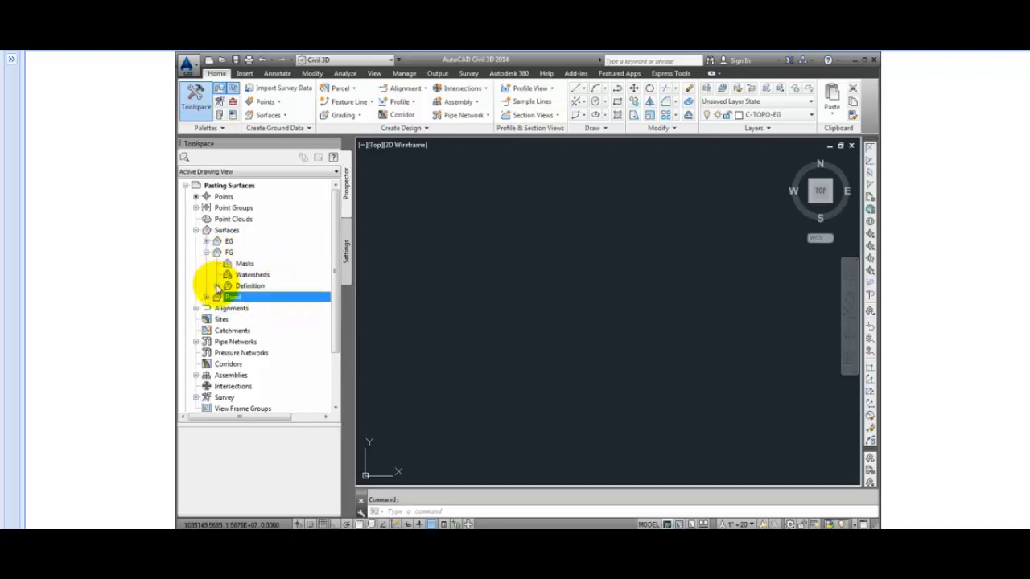
pyautogui.click(217, 287)
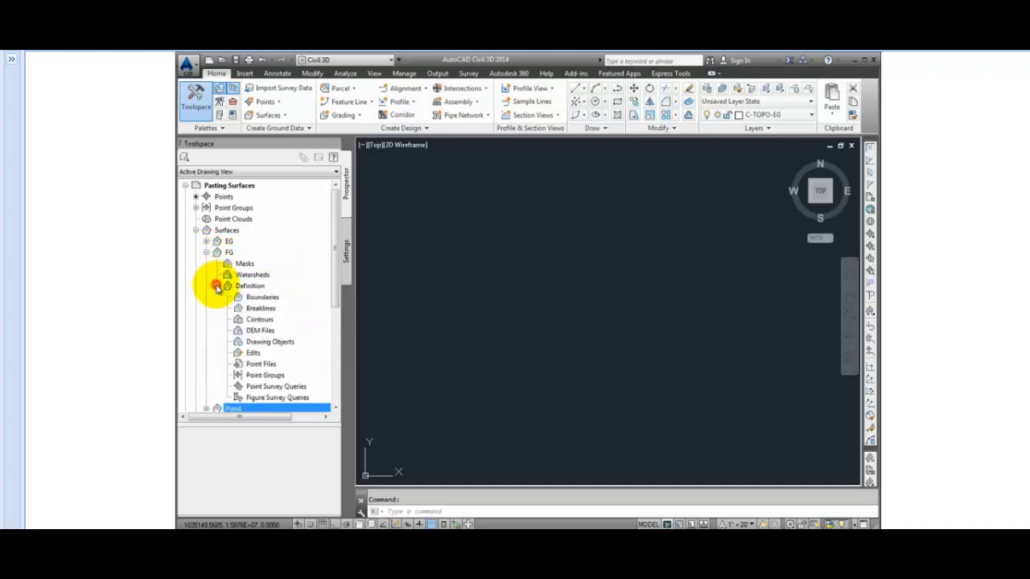
pyautogui.rightClick(255, 354)
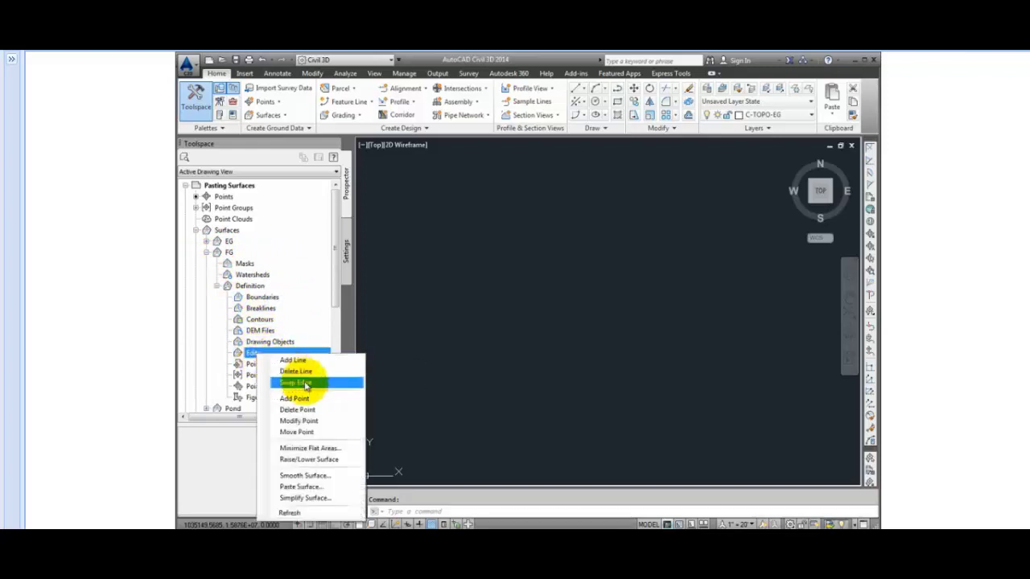
pyautogui.click(331, 487)
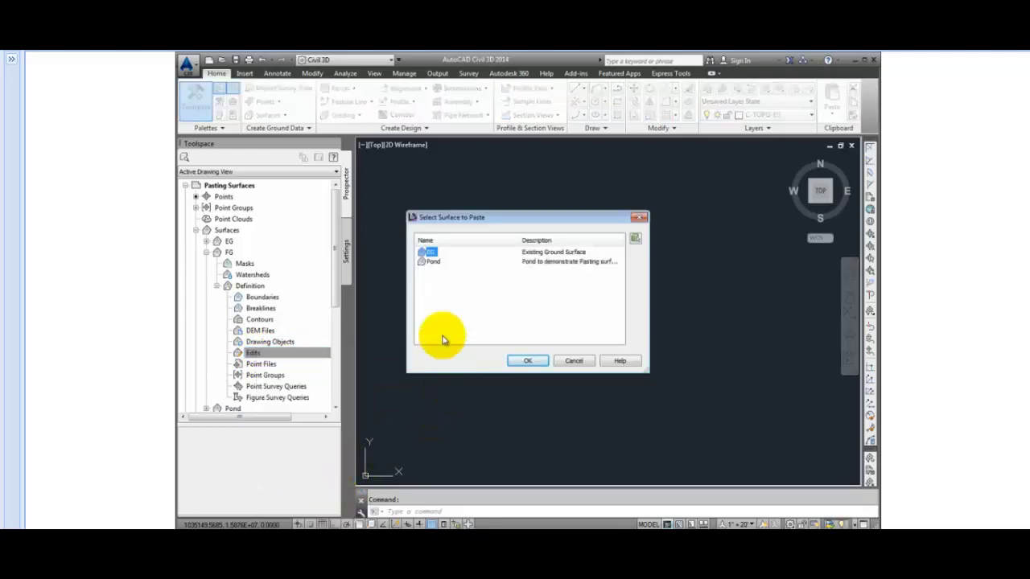
pyautogui.click(432, 253)
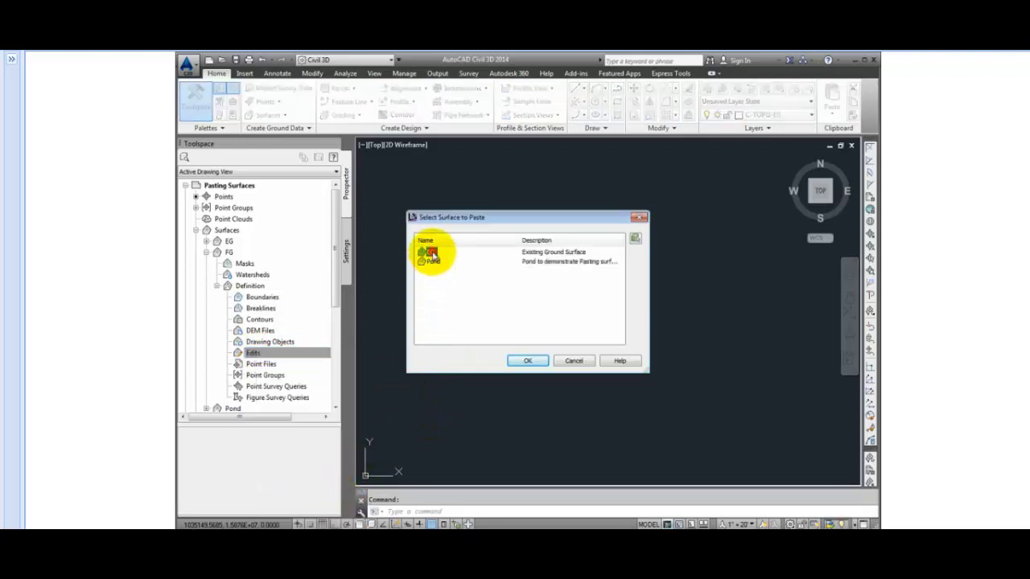
pyautogui.click(529, 361)
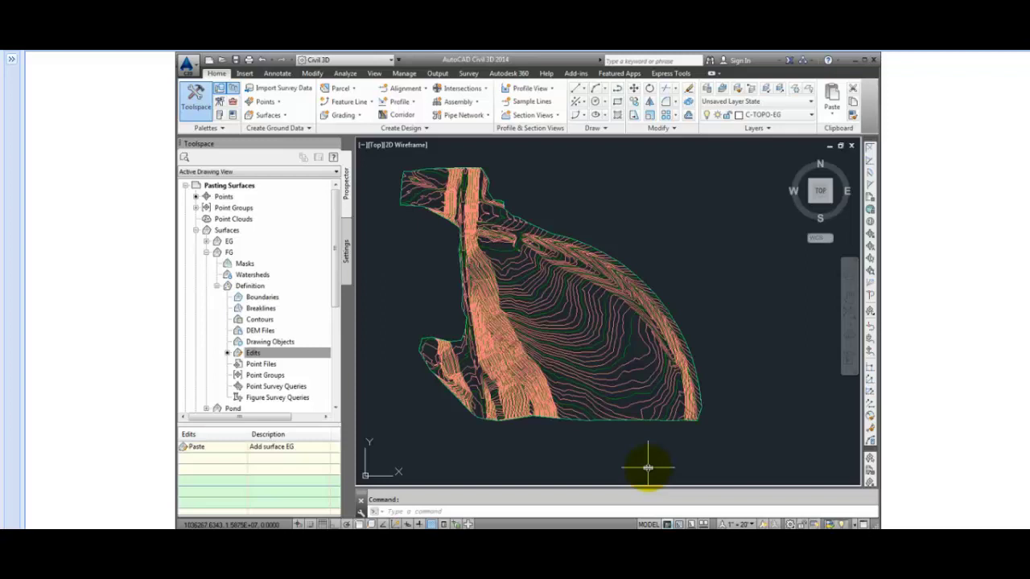
# With FG selected, paste the Pond surface into it as a second edit
pyautogui.click(582, 401)
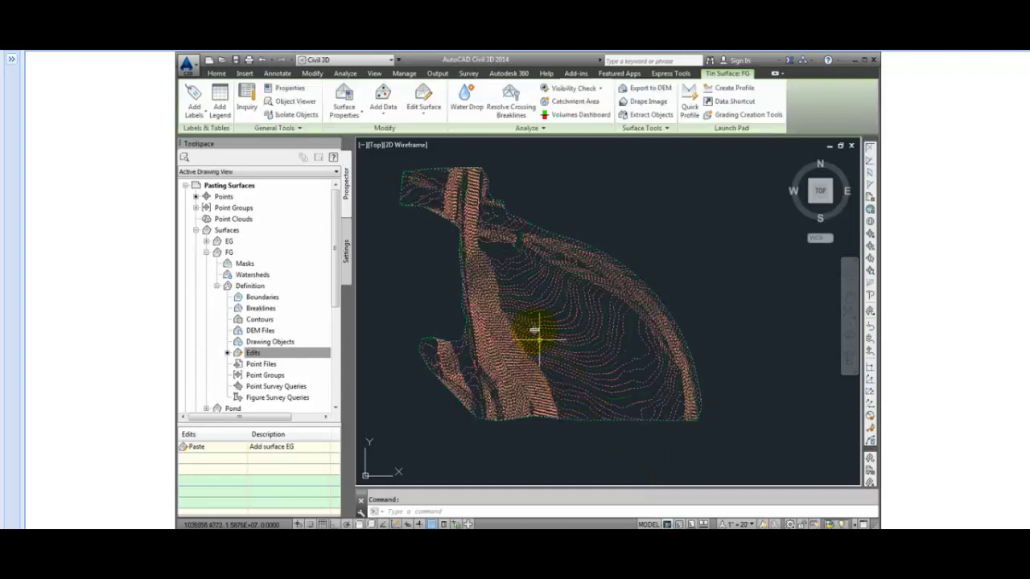
pyautogui.click(424, 105)
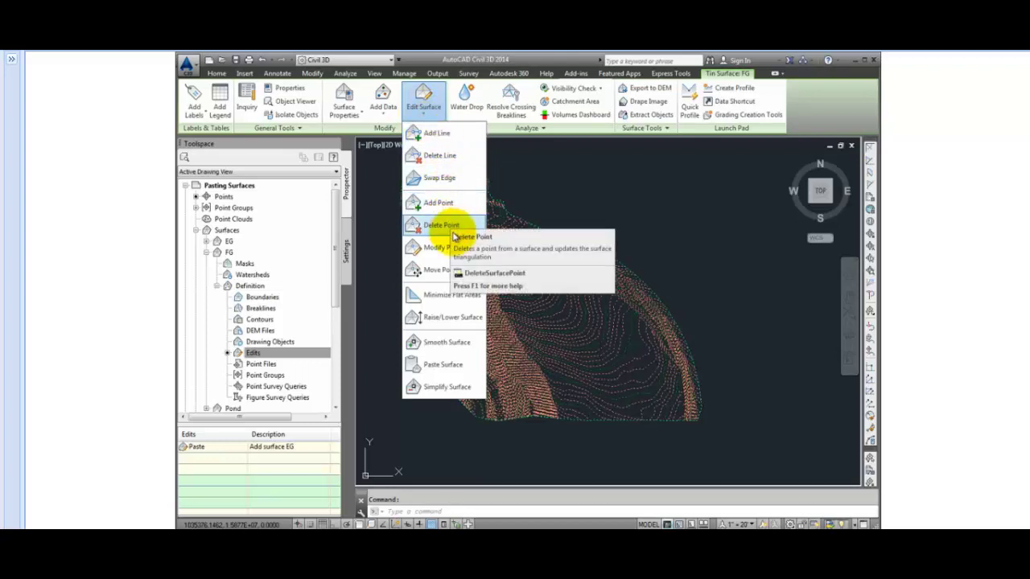
pyautogui.click(455, 364)
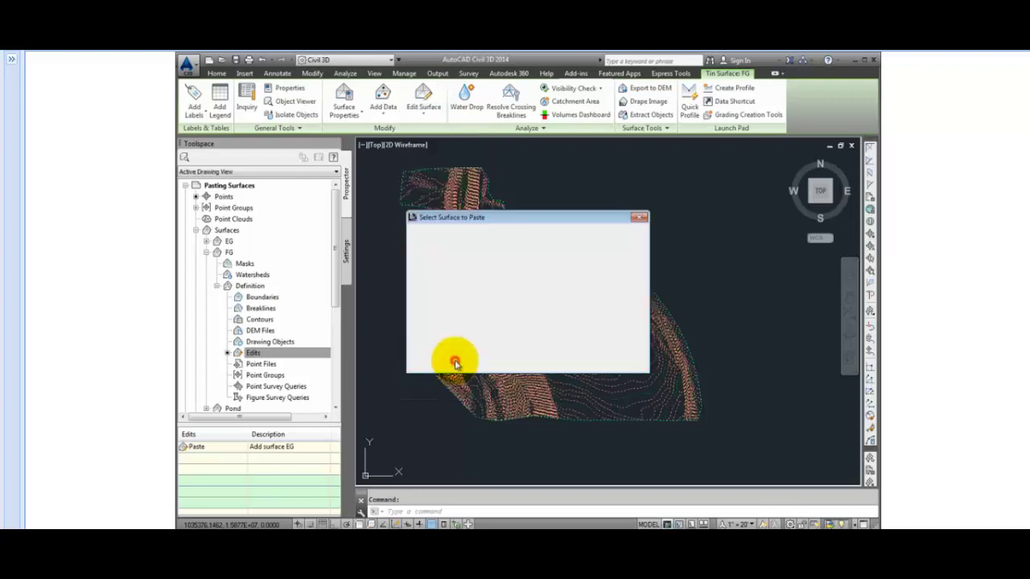
pyautogui.click(431, 262)
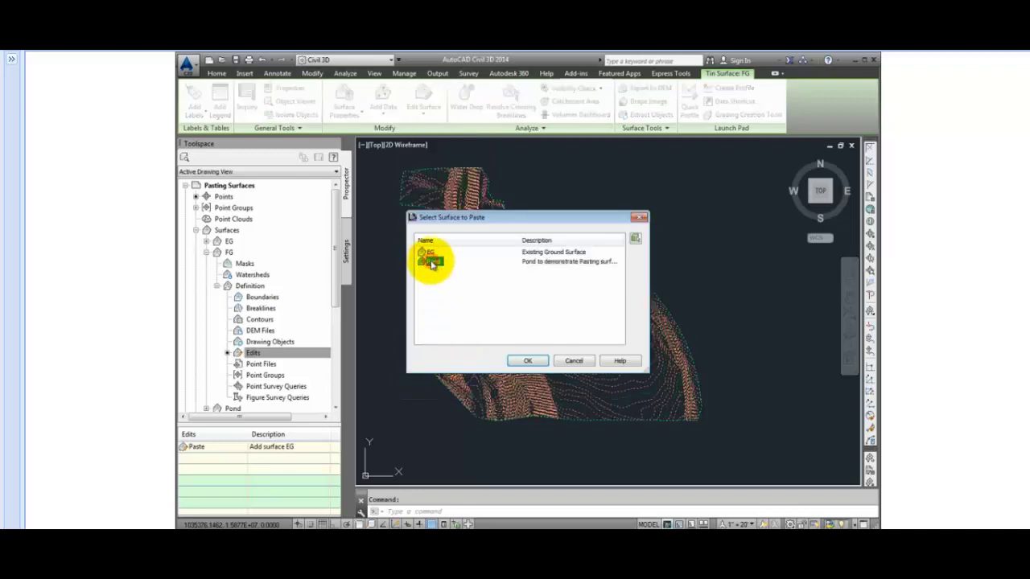
pyautogui.click(527, 362)
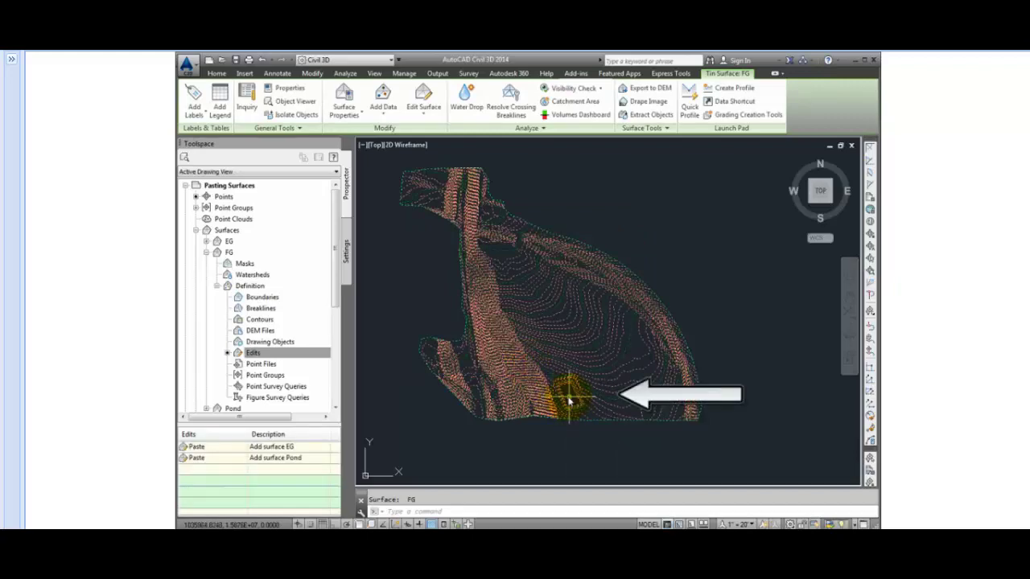
# Zoom in and center the pond area of FG, then deselect the surface
pyautogui.scroll(5, 570, 406)
pyautogui.moveTo(570, 400); pyautogui.dragTo(577, 351, button='middle')
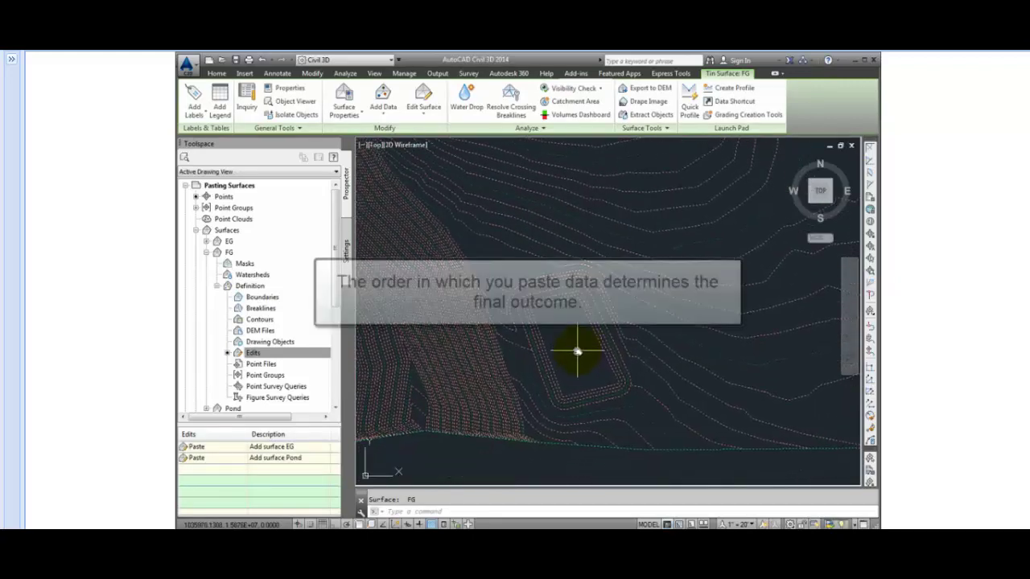
pyautogui.press('Escape')
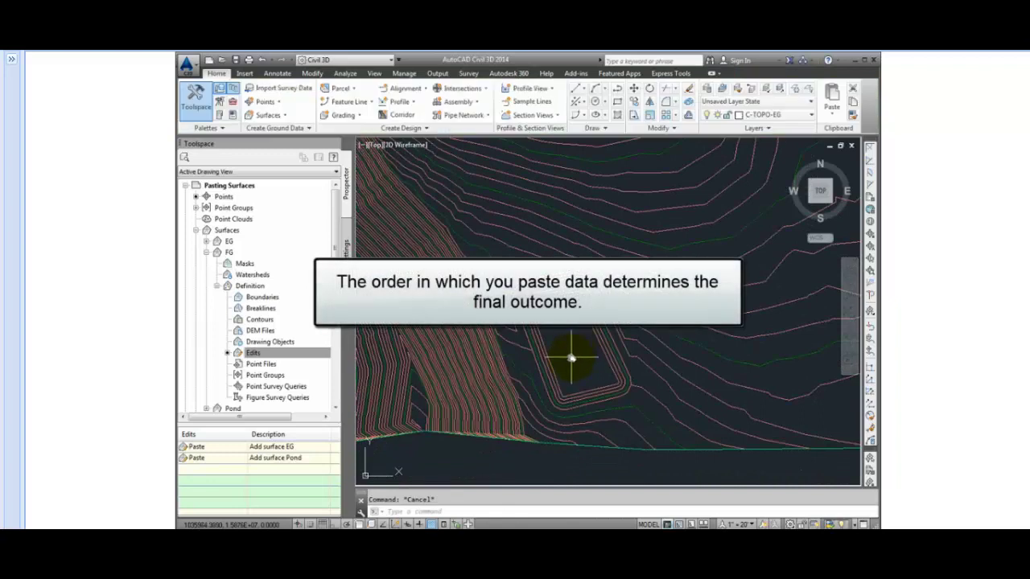